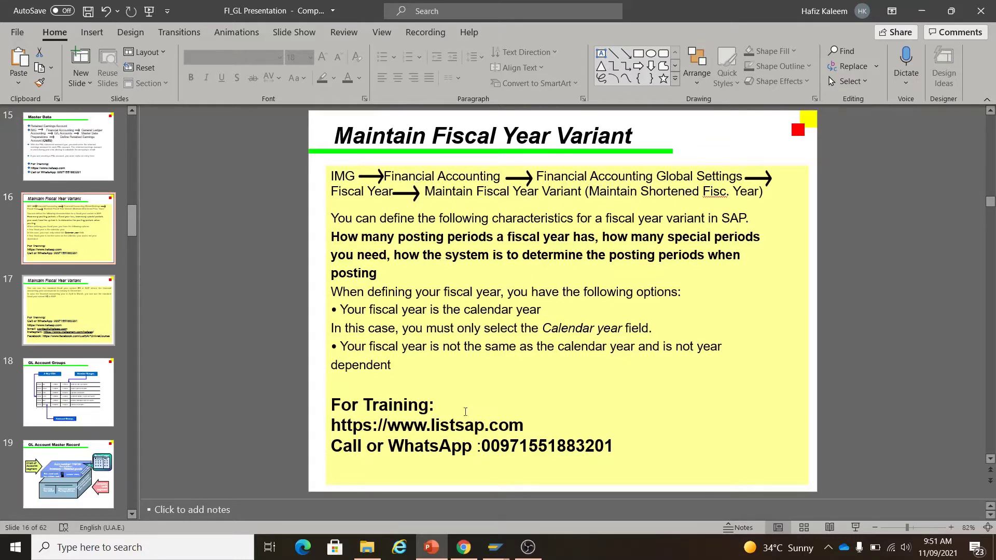
# Switch to SAP, run transaction SPRO and display the SAP Reference IMG
pyautogui.click(495, 547)
pyautogui.click(520, 508)
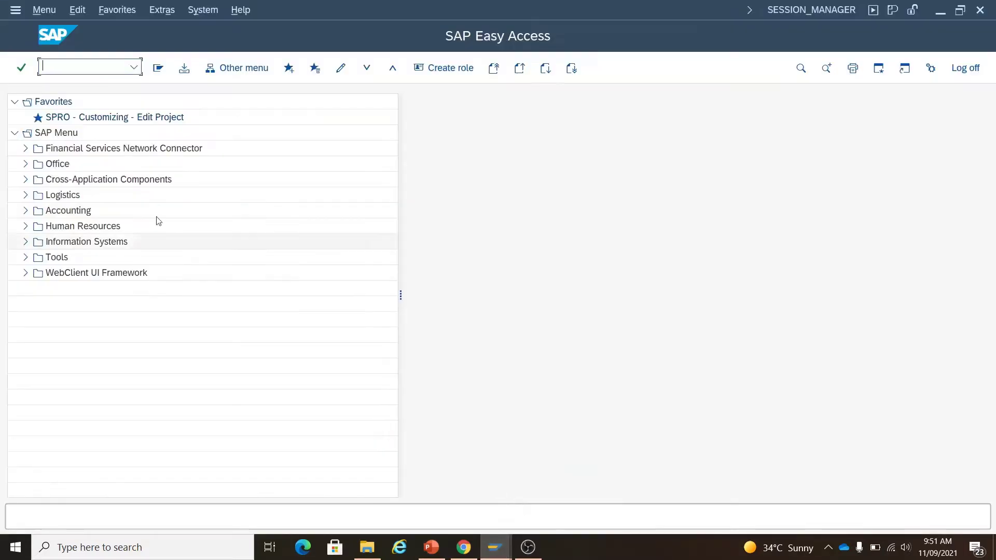
pyautogui.write('SPRO')
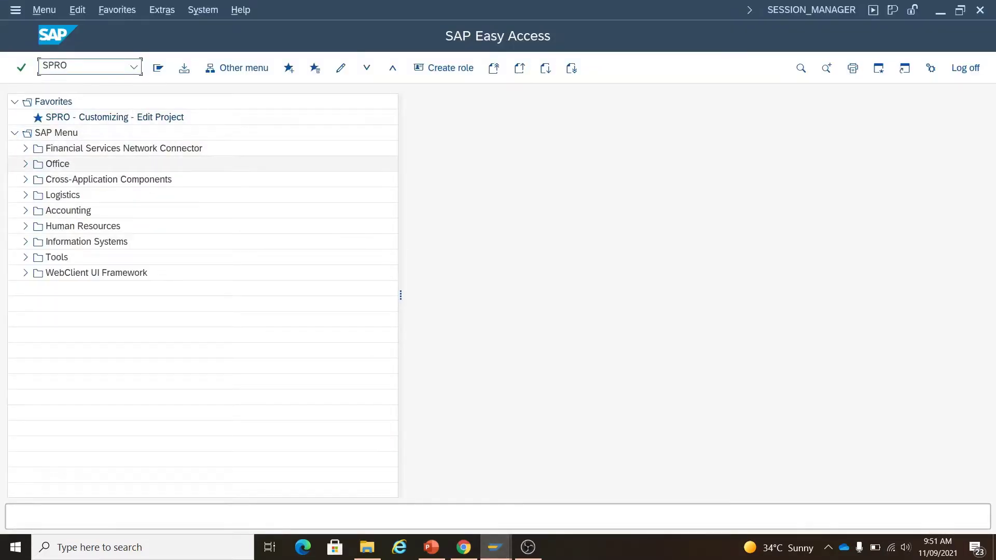
pyautogui.press('Return')
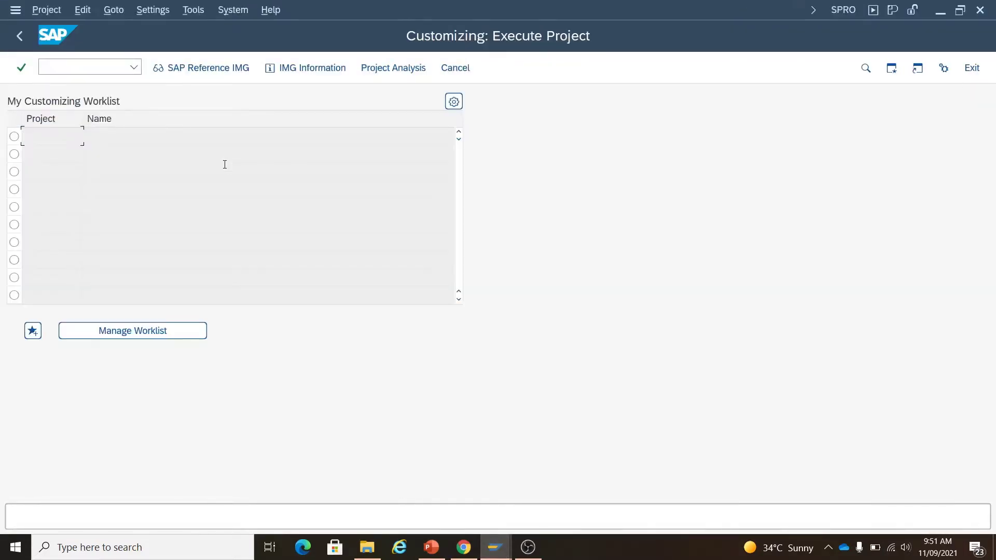
pyautogui.click(197, 70)
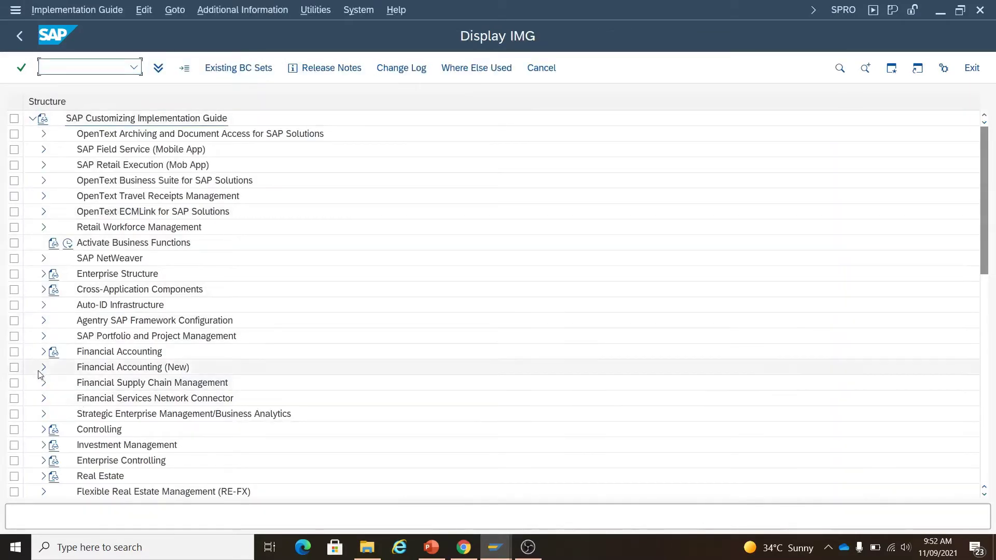
# Open the Maintain Fiscal Year Variant activity under Financial Accounting, Financial Accounting Global Settings, Fiscal Year
pyautogui.click(44, 352)
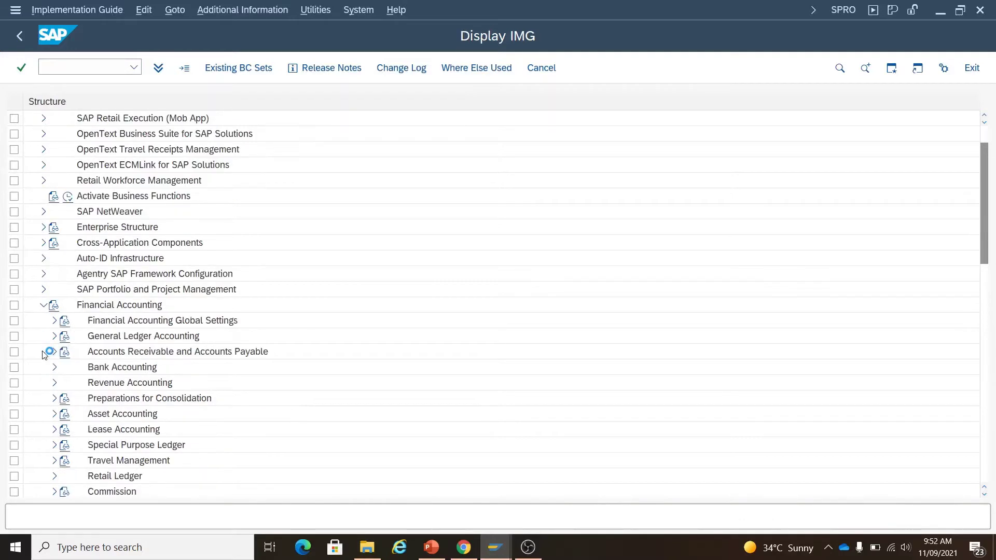
pyautogui.click(54, 321)
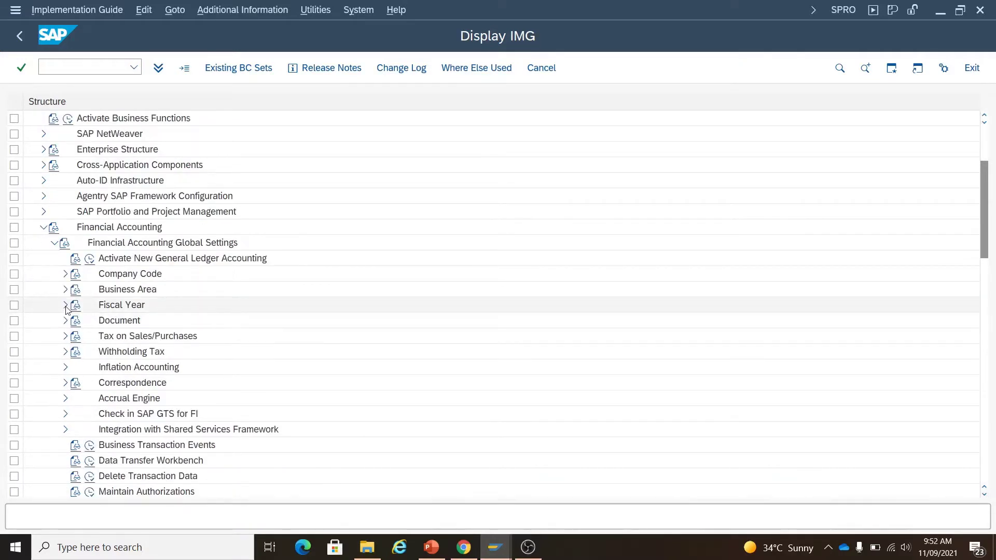
pyautogui.click(66, 305)
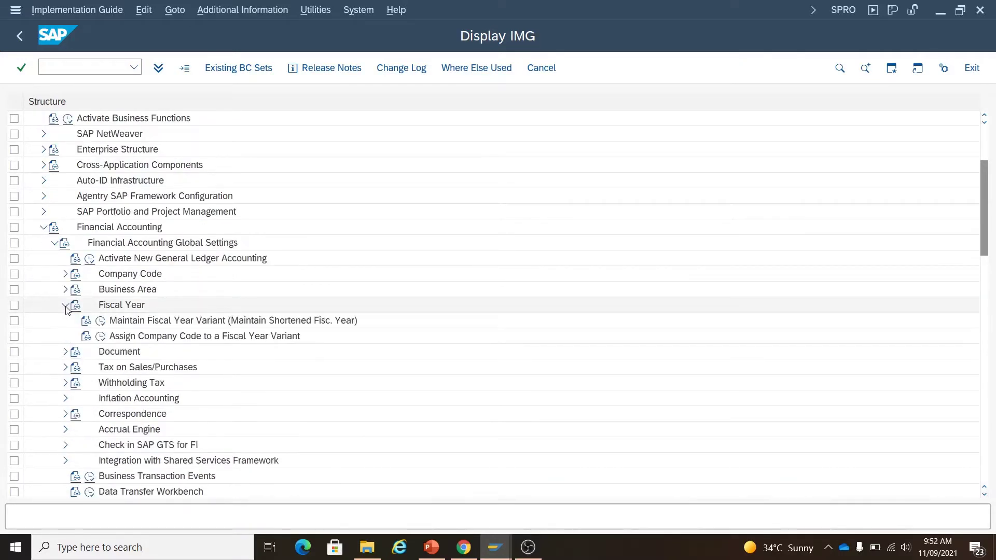
pyautogui.click(101, 321)
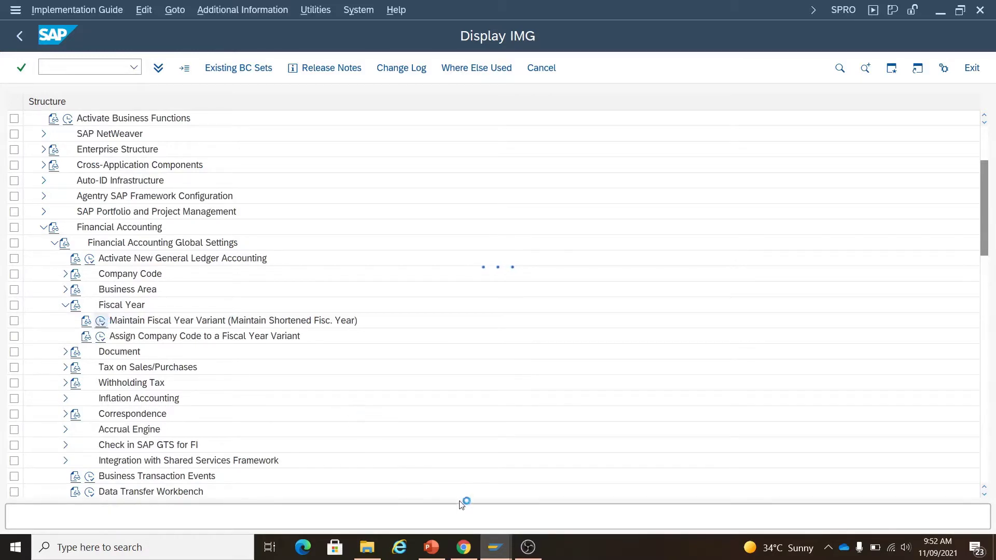
# Review the Maintain Fiscal Year Variant slide in PowerPoint and return to the fiscal year variants in SAP
pyautogui.click(432, 548)
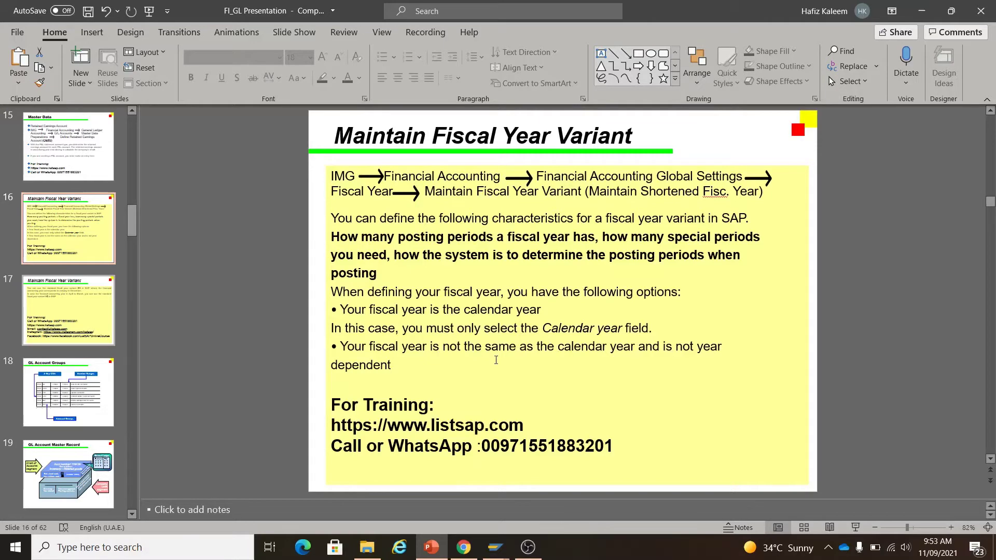
pyautogui.click(495, 548)
pyautogui.click(530, 500)
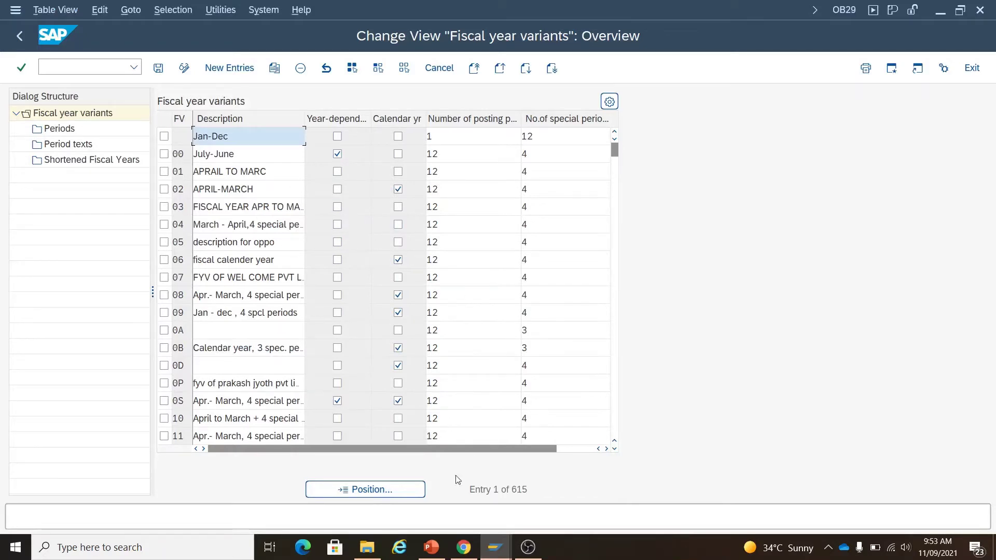
# Locate fiscal year variant K4 in the overview and examine its number of posting and special periods
pyautogui.click(397, 490)
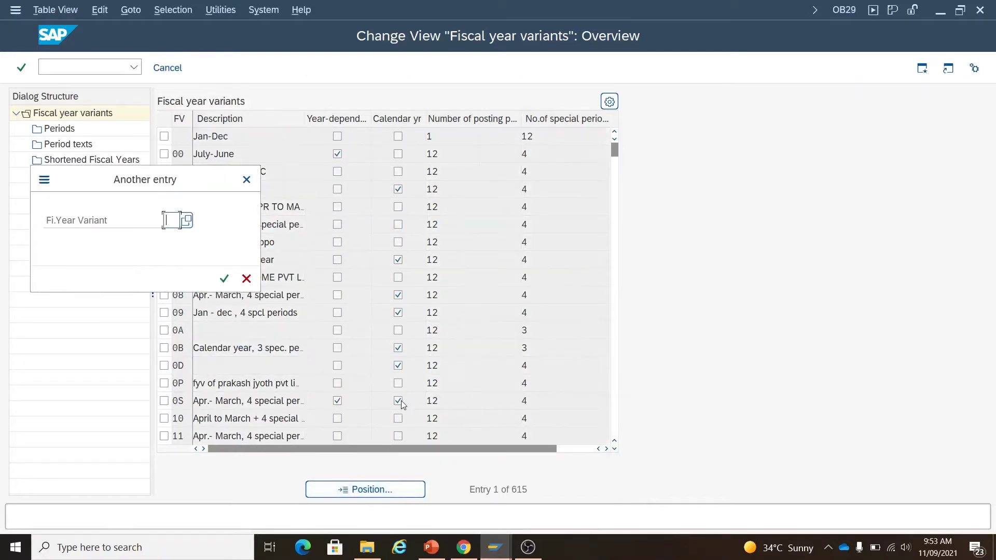
pyautogui.write('K4')
pyautogui.click(224, 280)
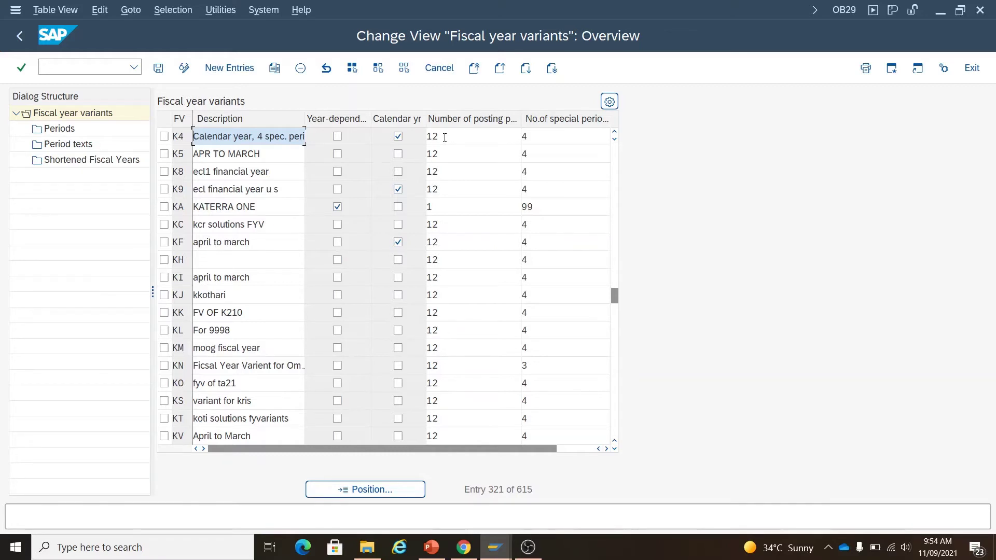
pyautogui.click(533, 139)
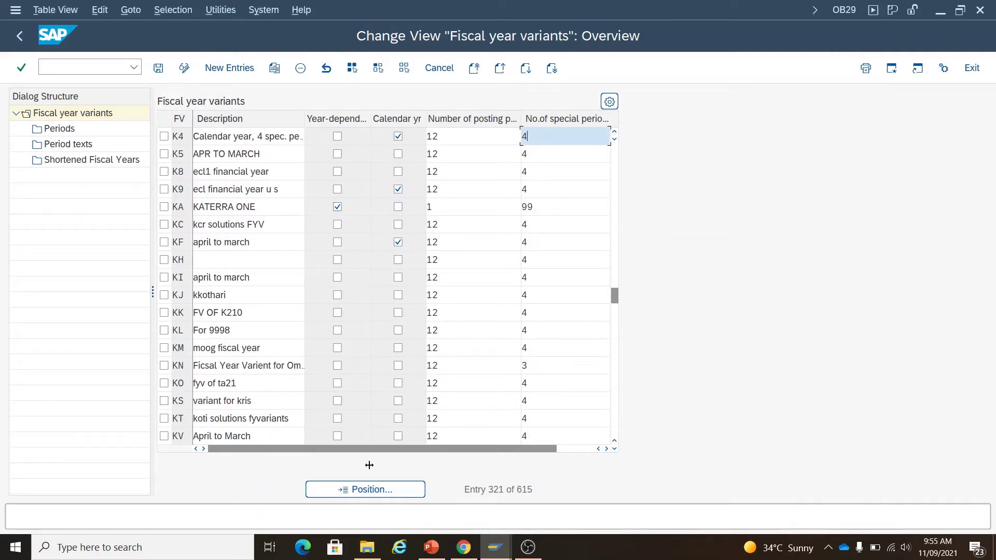
# Locate fiscal year variant AR, select it and open its Periods view
pyautogui.click(378, 493)
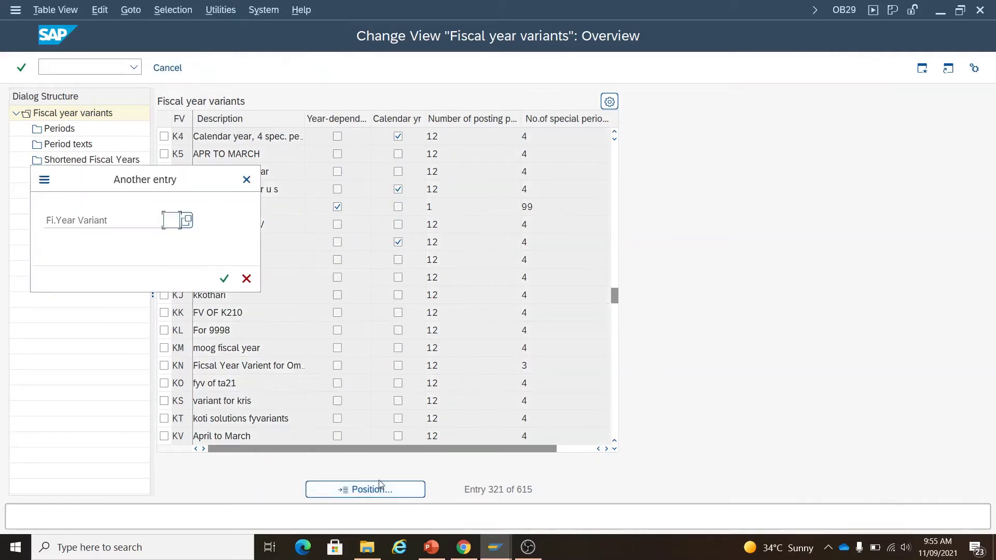
pyautogui.write('AR')
pyautogui.click(220, 278)
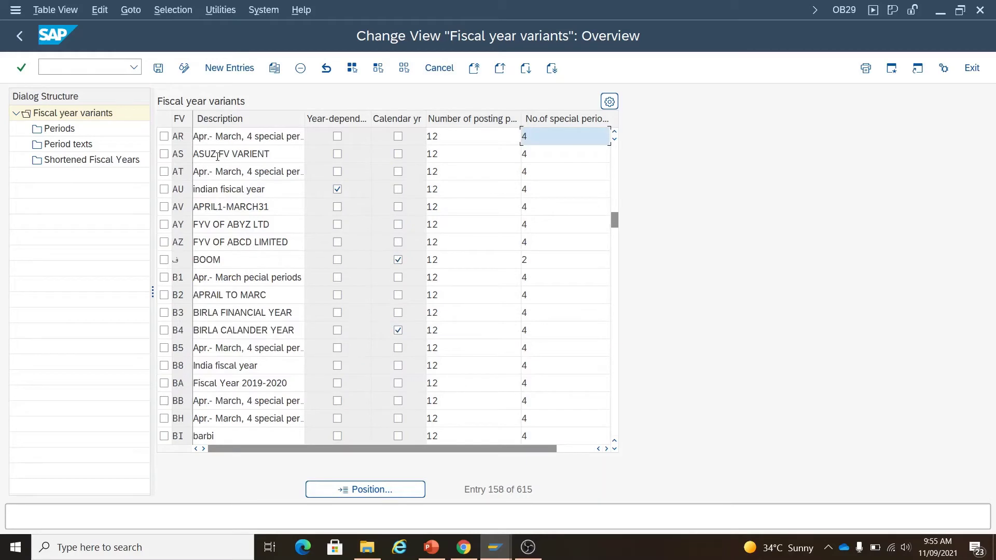
pyautogui.click(164, 136)
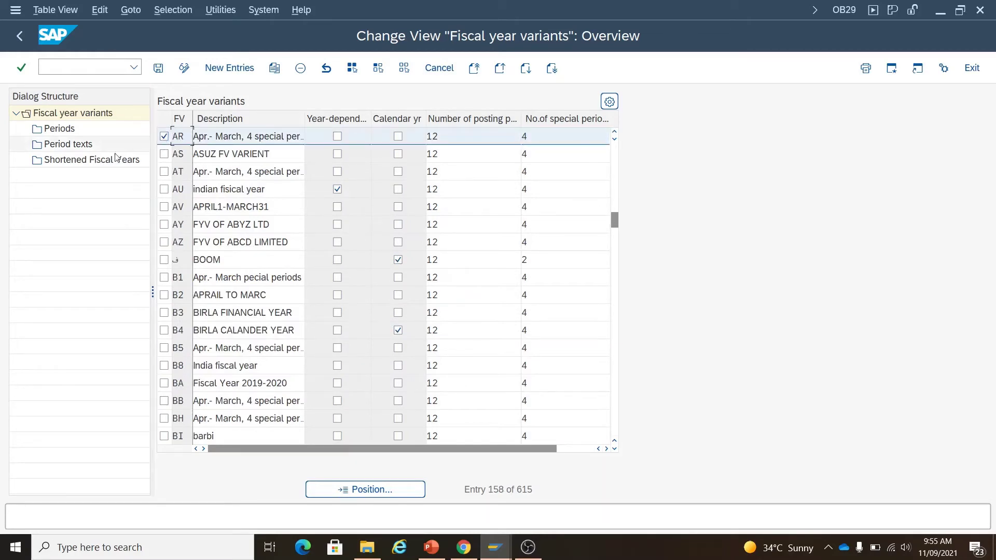
pyautogui.doubleClick(71, 134)
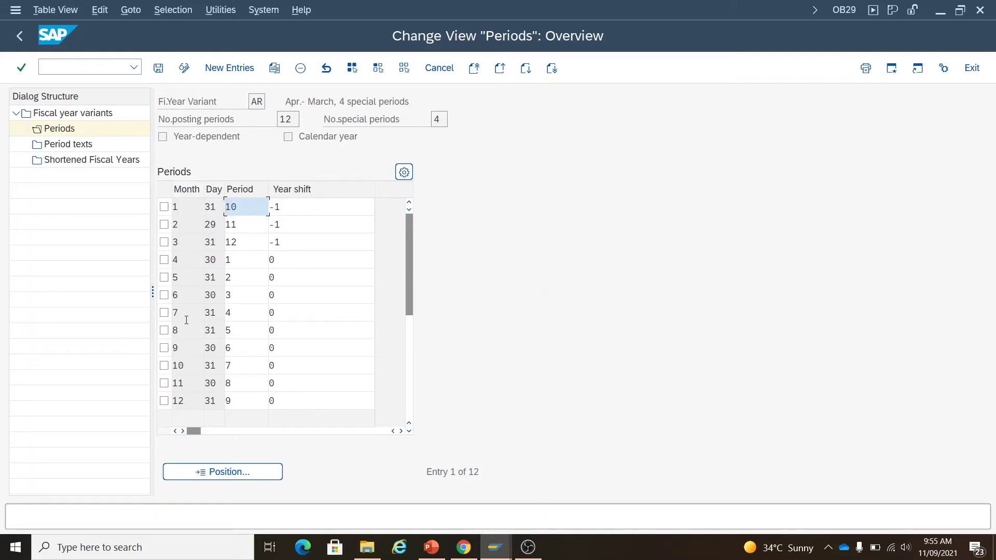
# Examine the day limits, posting periods and year shifts of variant AR for calendar months 1, 4 and 5
pyautogui.click(185, 384)
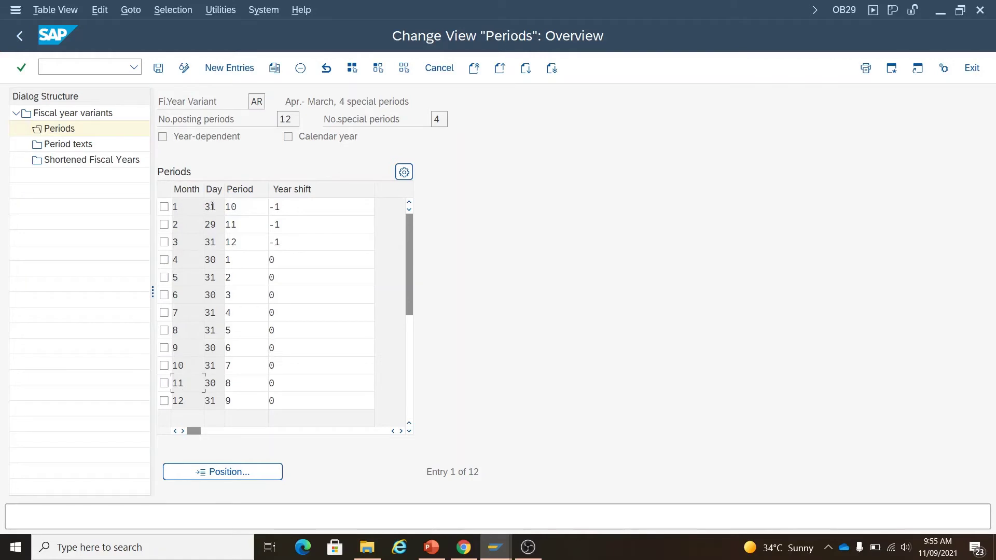
pyautogui.click(241, 209)
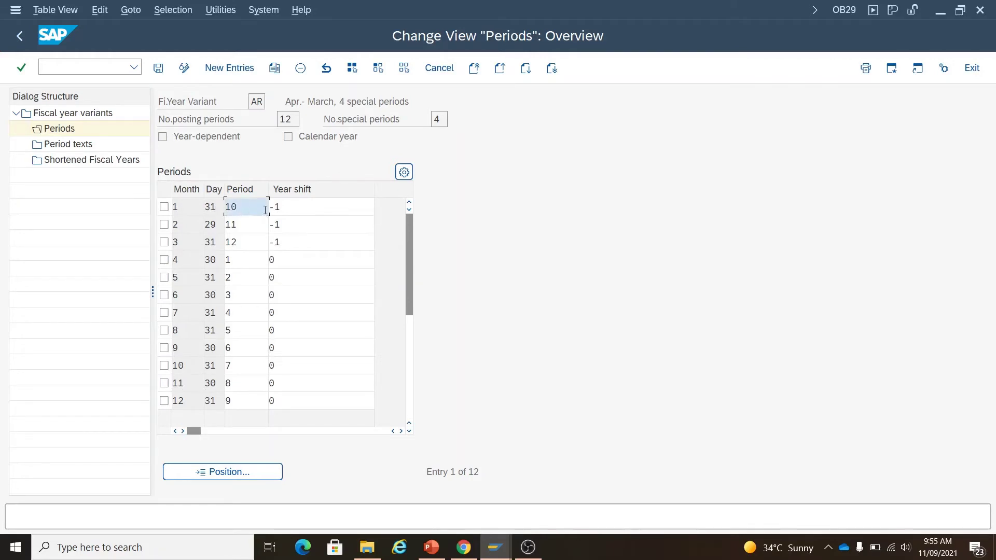
pyautogui.click(294, 209)
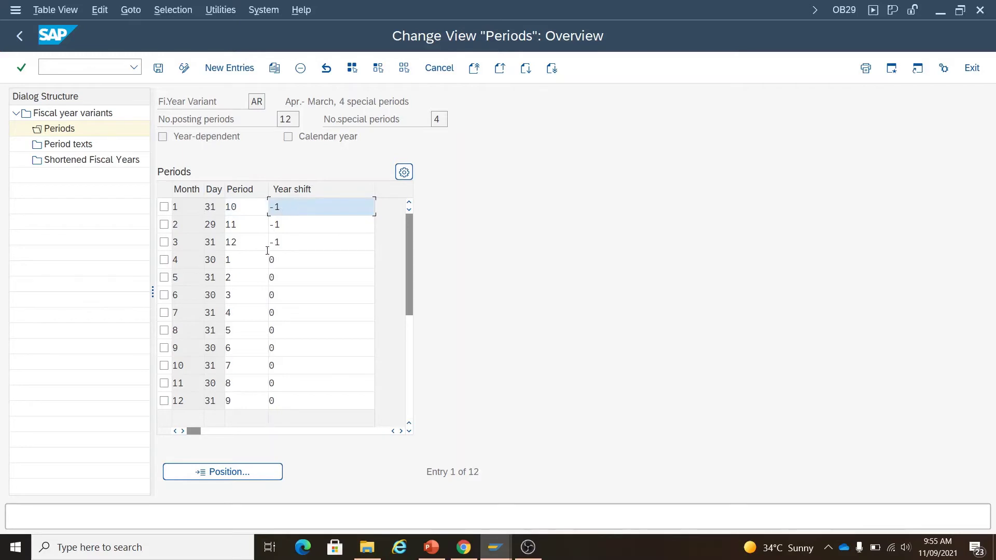
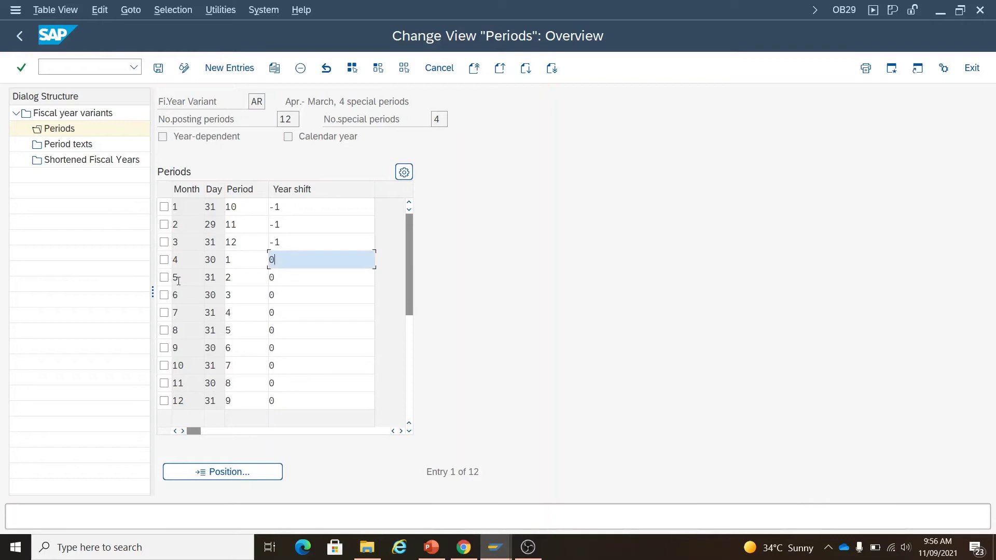
pyautogui.doubleClick(181, 279)
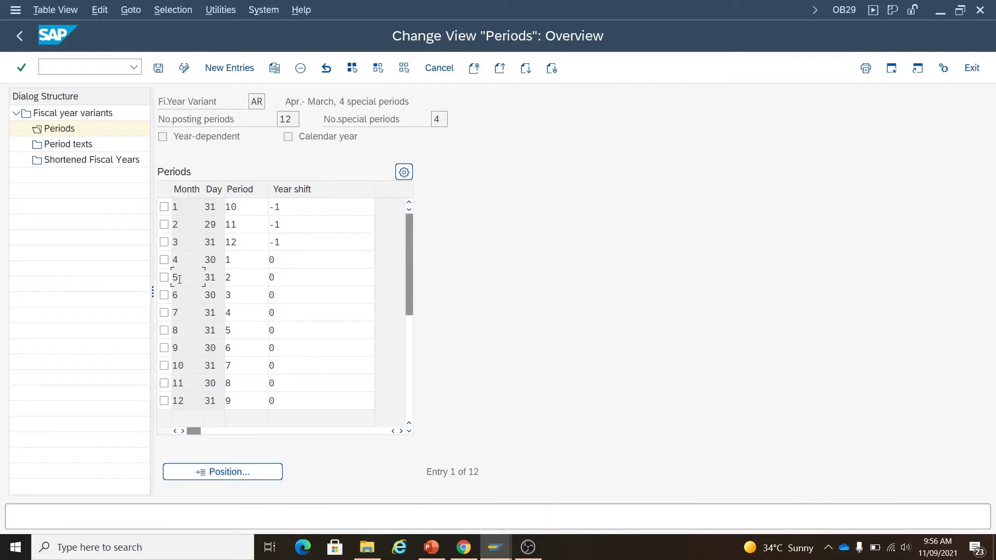
pyautogui.doubleClick(208, 279)
pyautogui.click(235, 280)
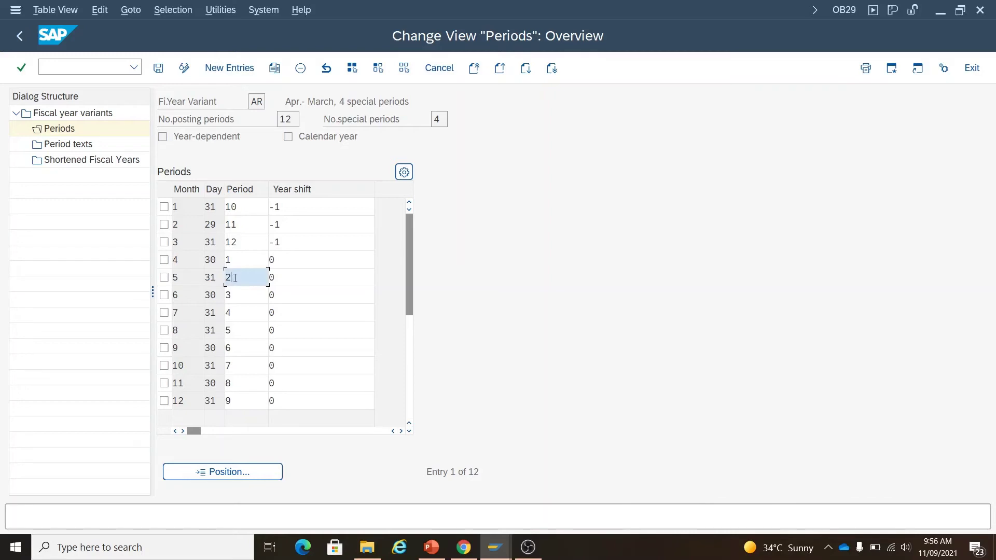
pyautogui.click(286, 280)
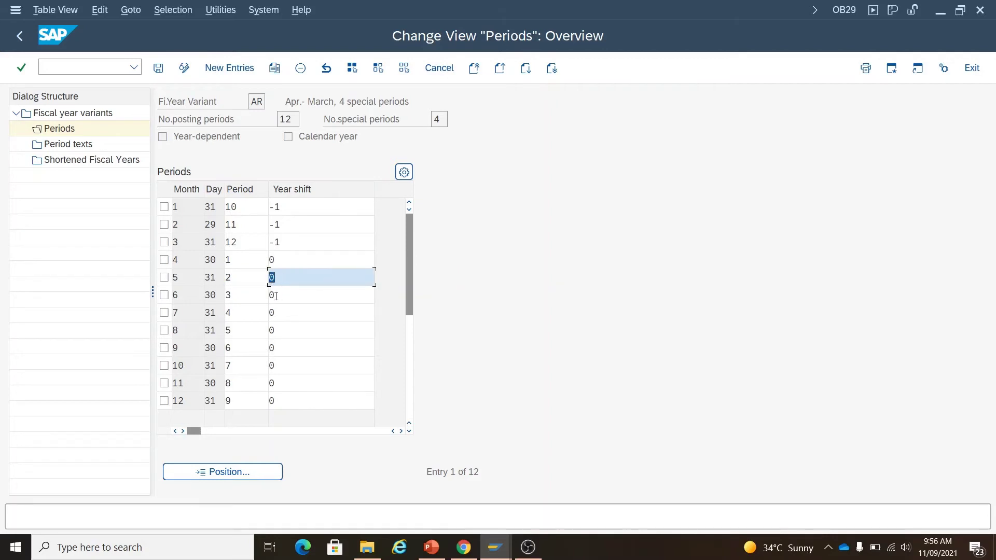
# Examine the posting periods assigned to calendar months 6 through 12 of variant AR
pyautogui.click(243, 299)
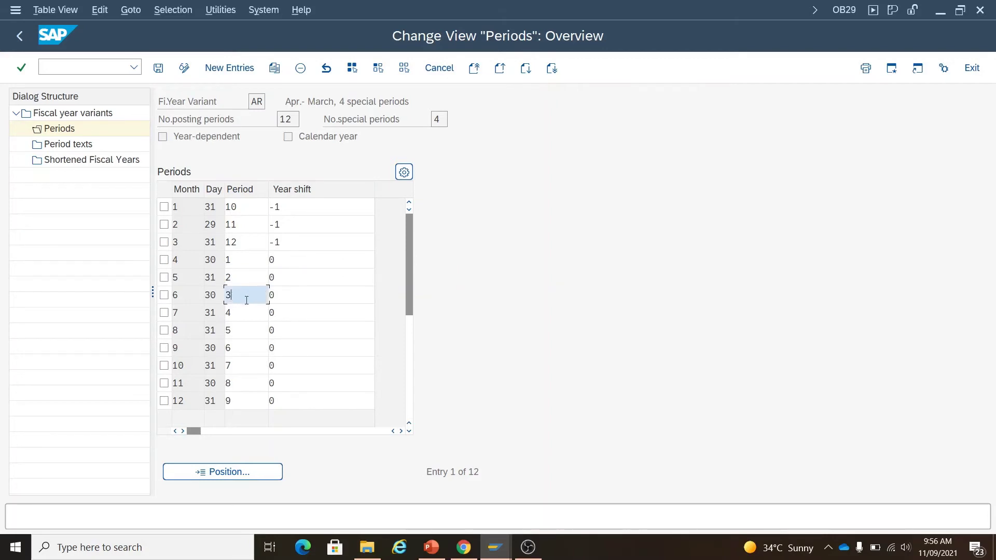
pyautogui.click(237, 313)
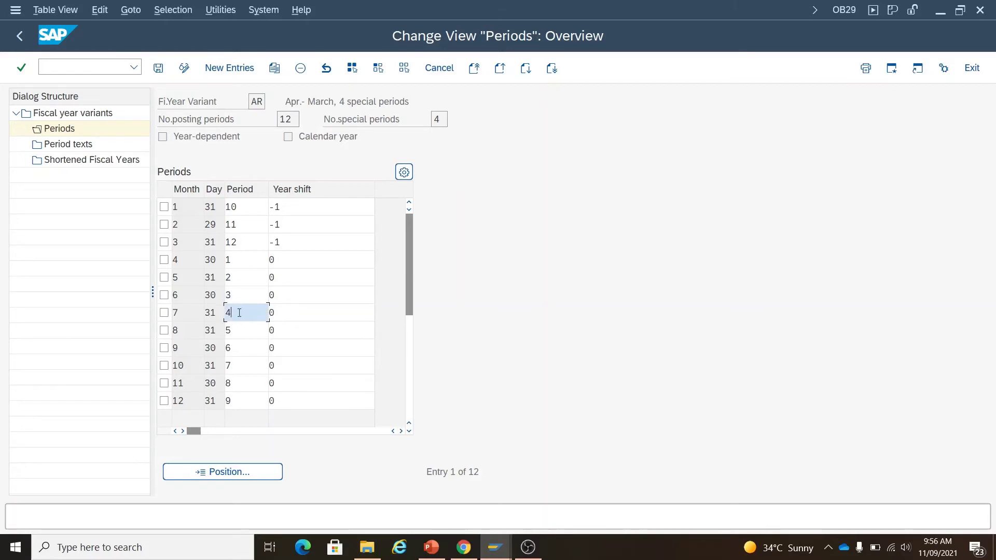
pyautogui.click(234, 329)
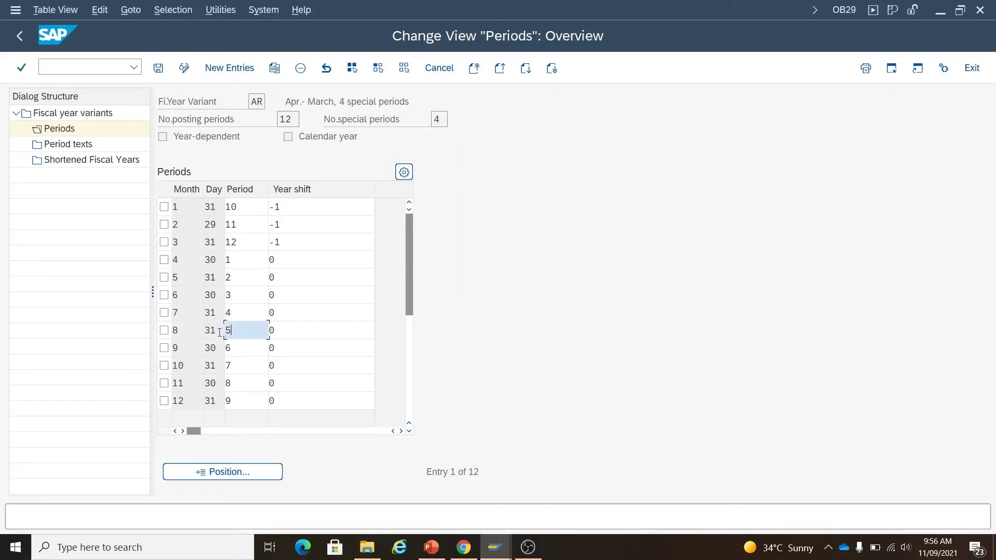
pyautogui.click(237, 349)
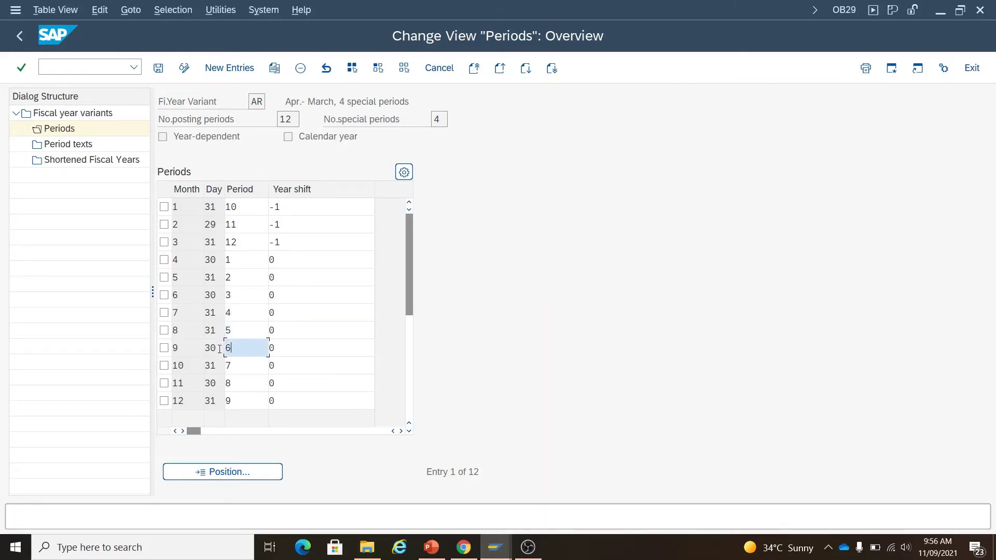
pyautogui.click(235, 366)
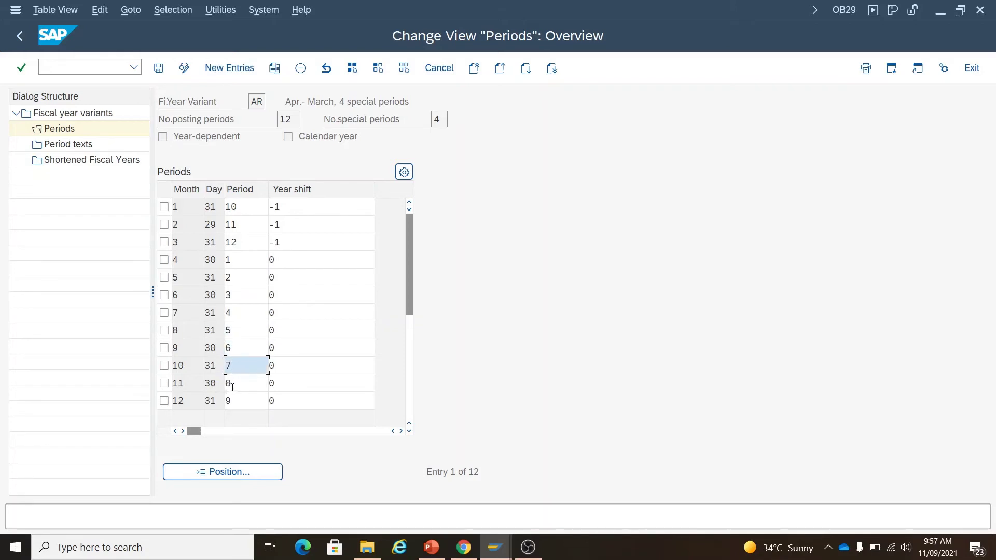
pyautogui.click(232, 386)
pyautogui.click(234, 401)
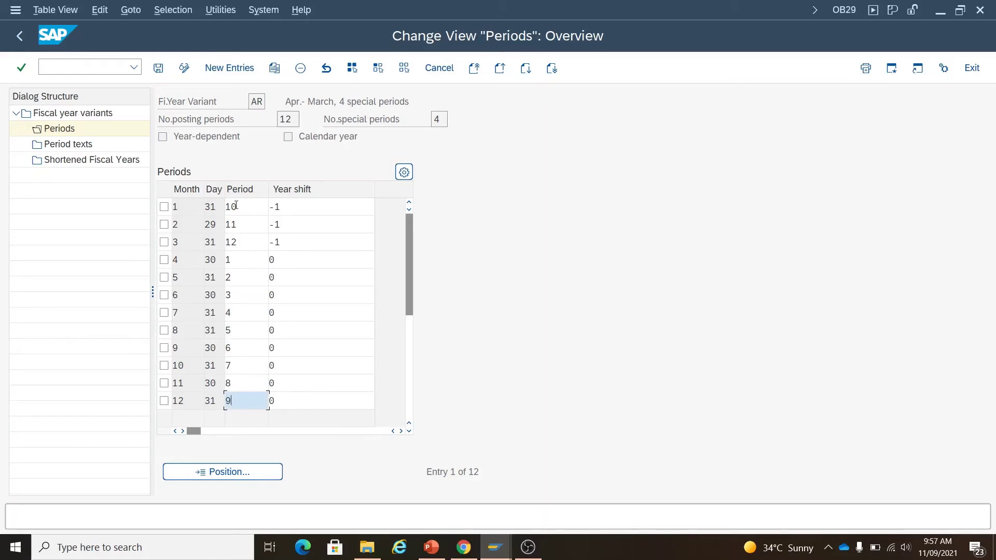
# Examine the posting periods and year shifts assigned to calendar months 1 through 3 of variant AR
pyautogui.click(252, 206)
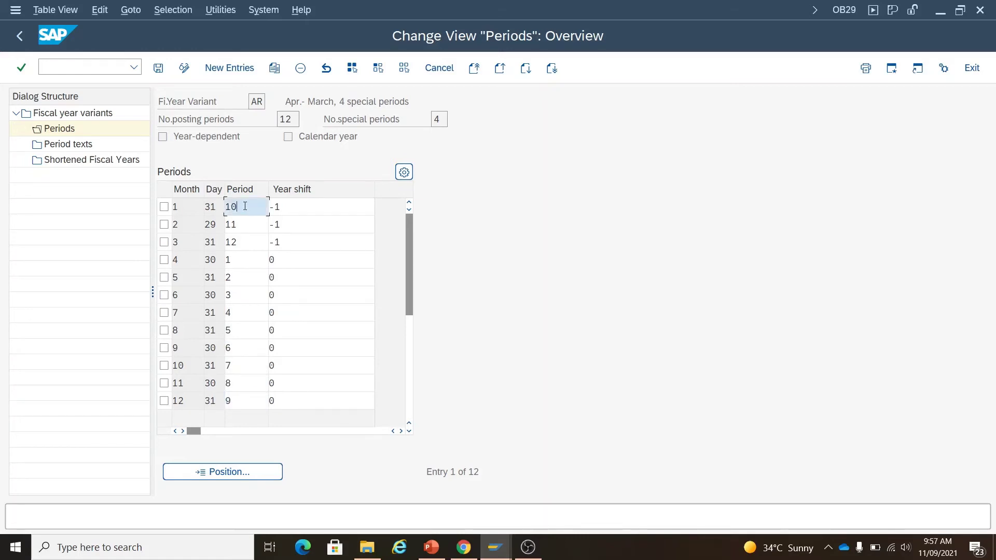
pyautogui.click(177, 207)
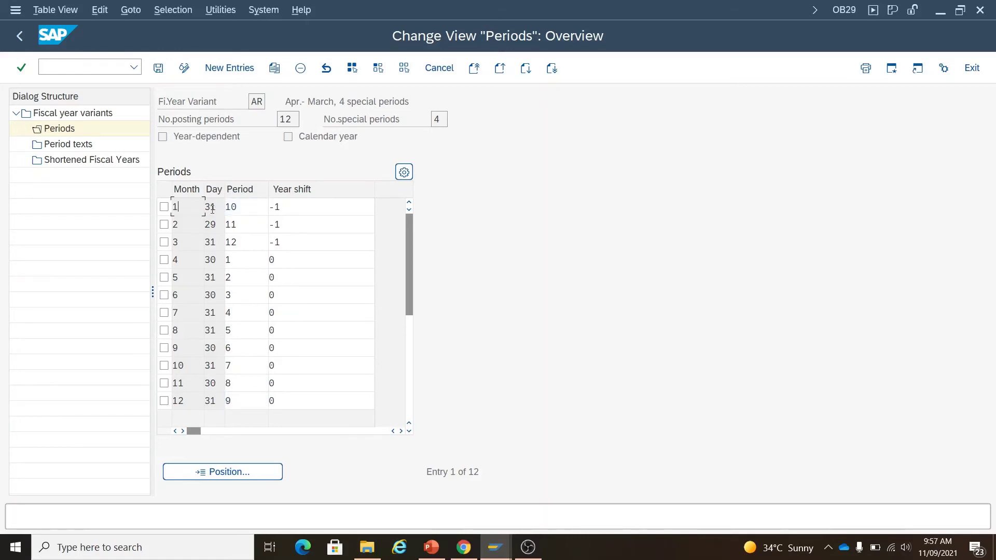
pyautogui.click(246, 208)
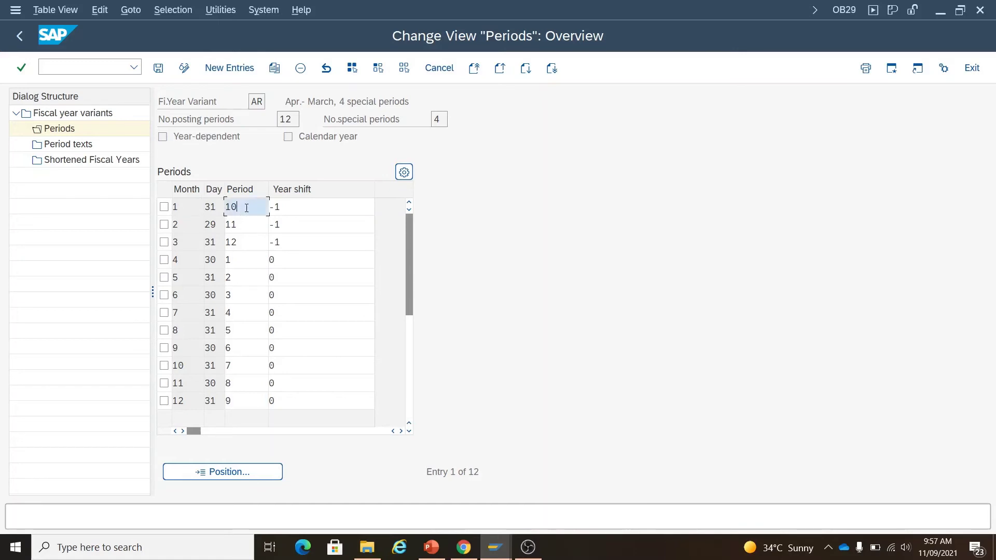
pyautogui.click(289, 208)
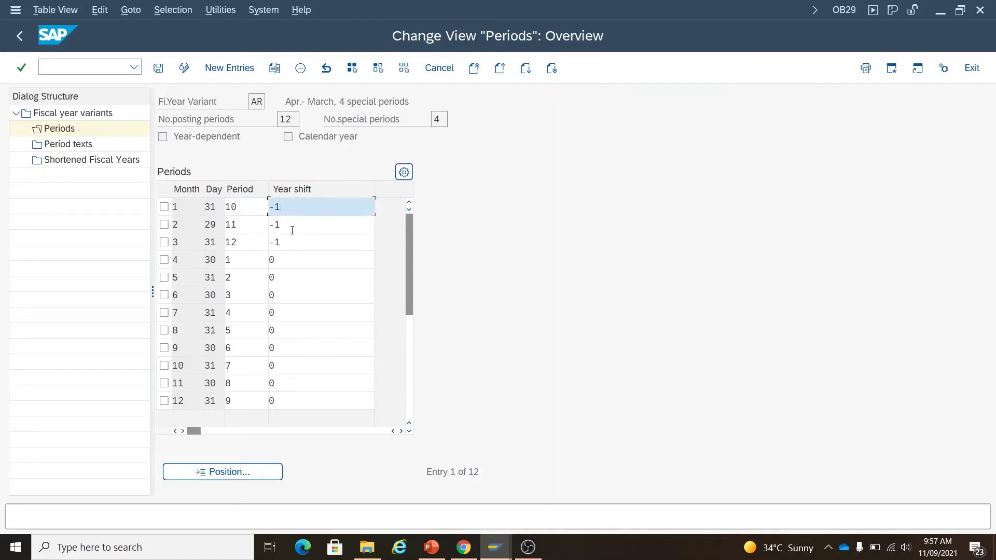
pyautogui.click(245, 223)
pyautogui.click(243, 242)
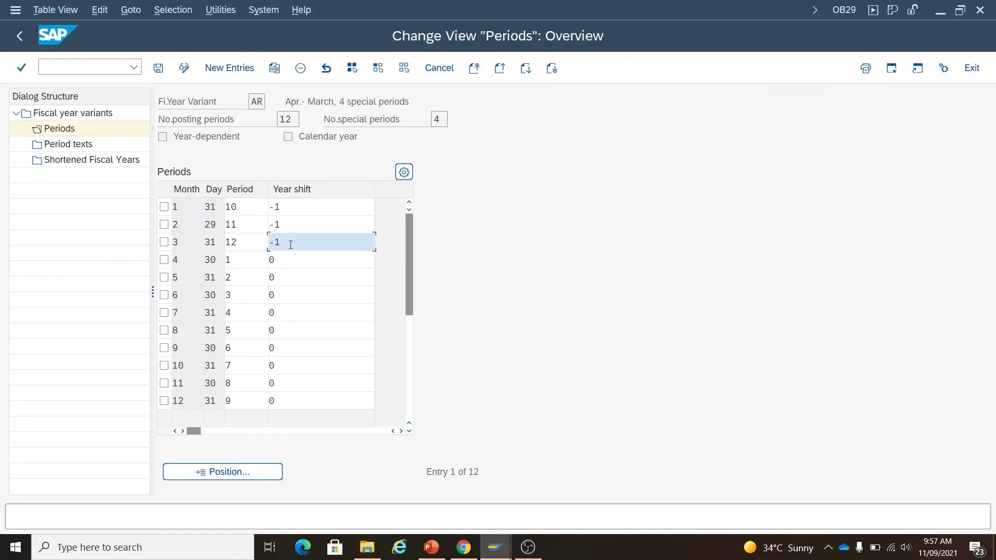
# Examine the monthly and special period texts defined for variant AR, and return to the fiscal year variants overview
pyautogui.click(81, 148)
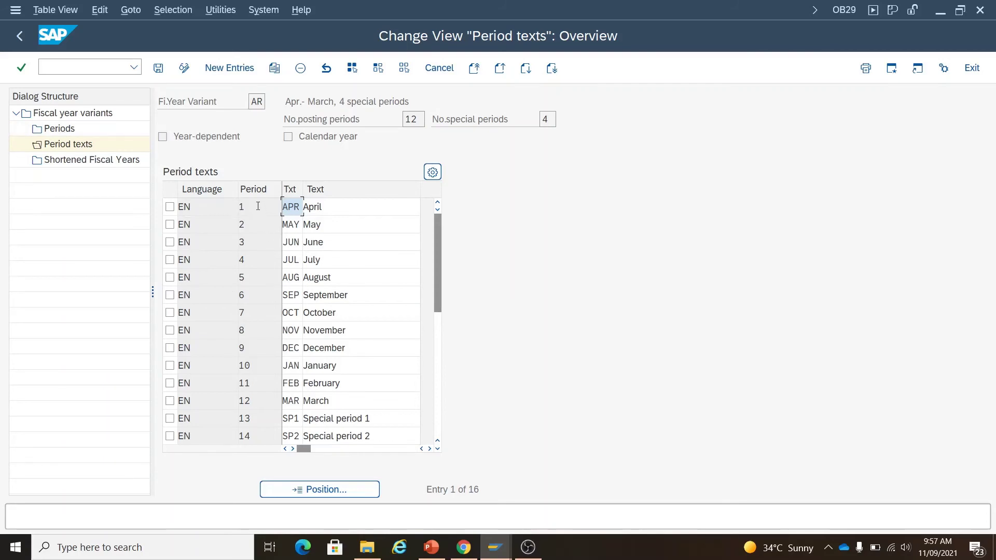
pyautogui.click(332, 209)
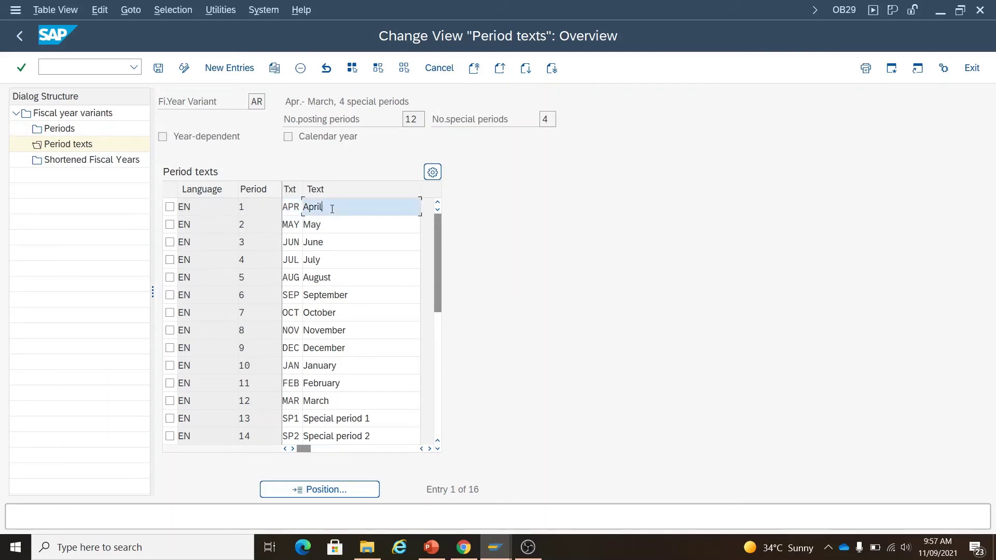
pyautogui.click(252, 230)
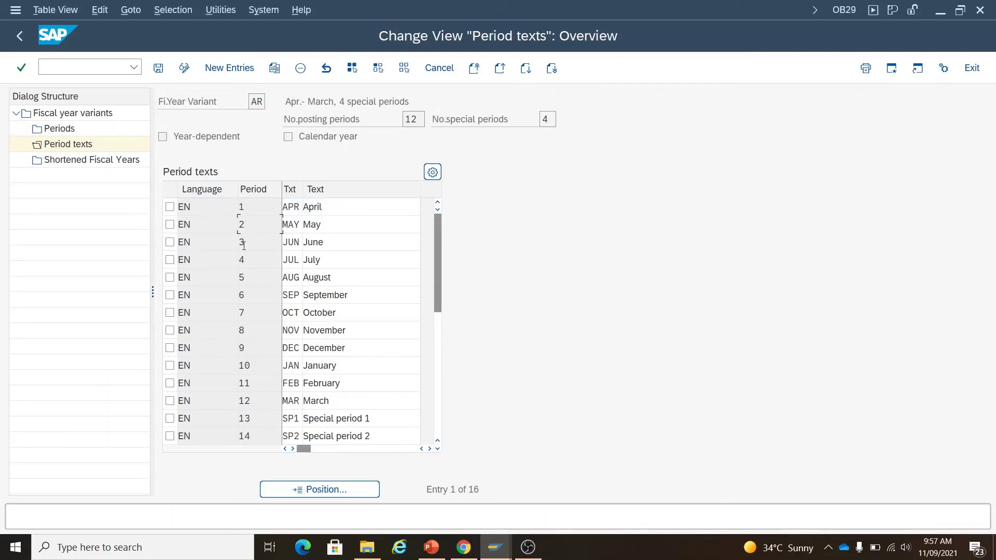
pyautogui.click(243, 246)
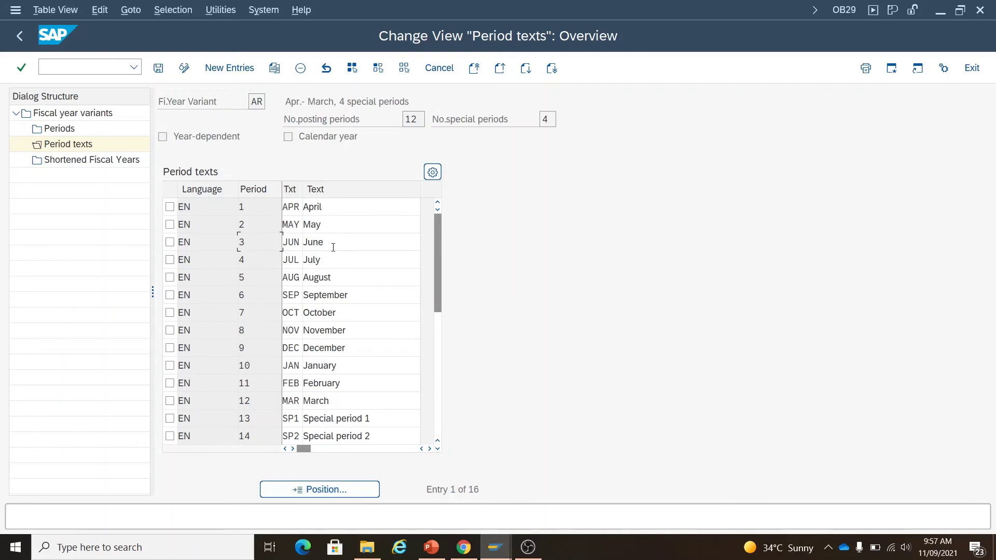
pyautogui.click(256, 279)
pyautogui.scroll(-2, 270, 406)
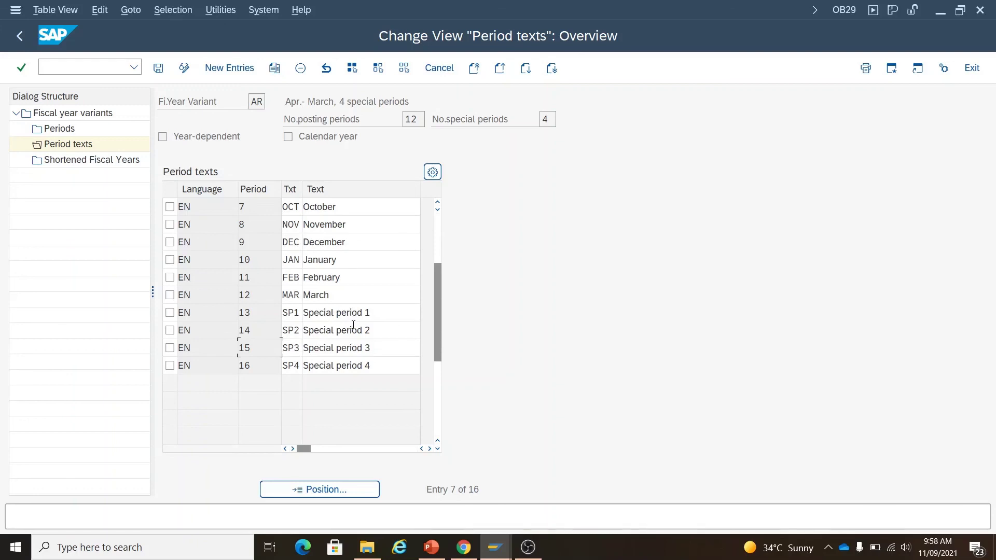
pyautogui.click(20, 37)
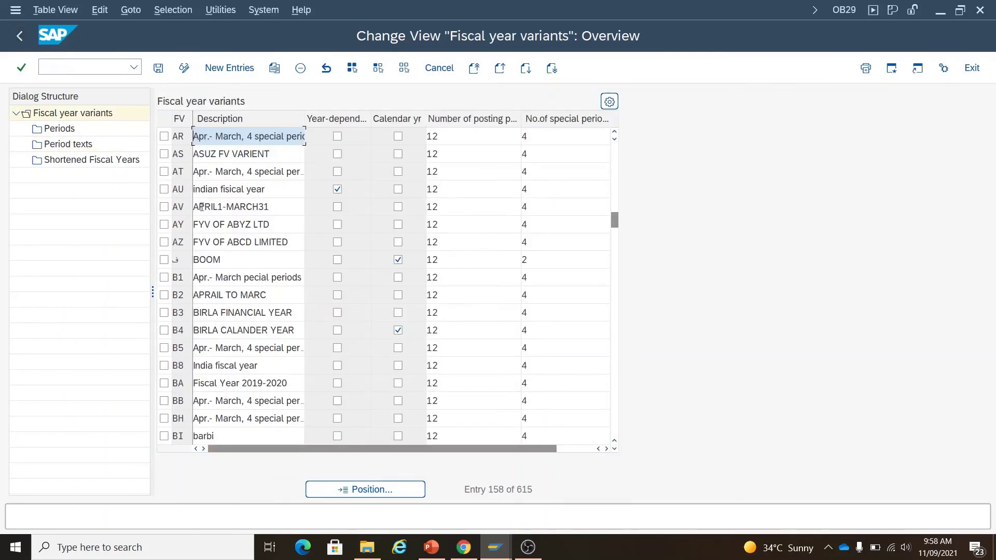